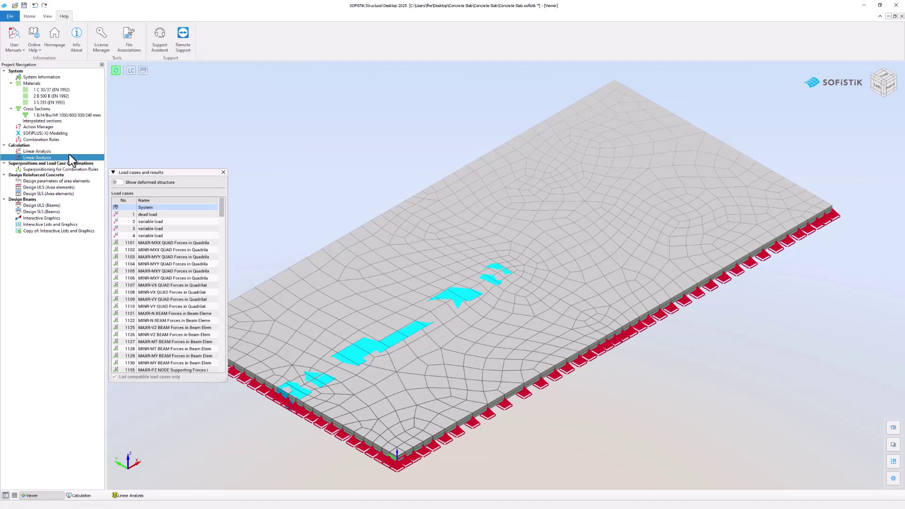
Open the Linear Analysis task's input script in the Text Editor from its context menu
right_click(69, 154)
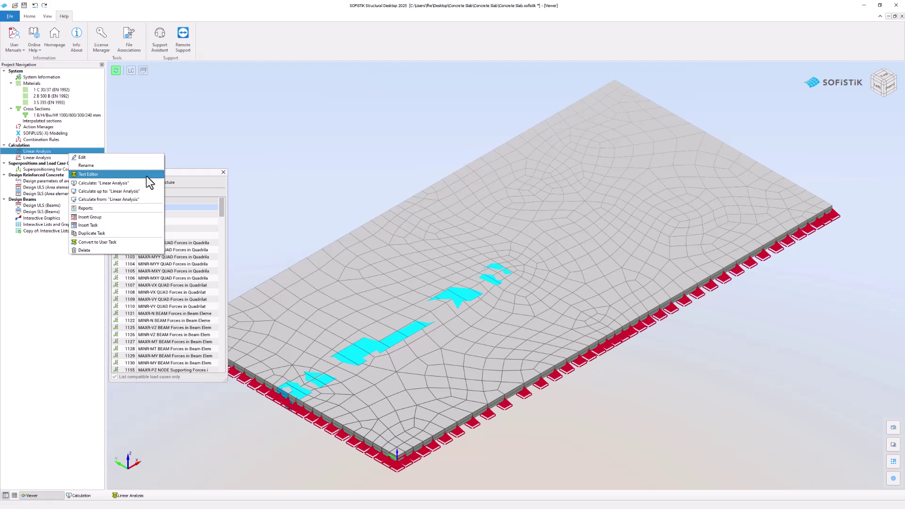
click(146, 176)
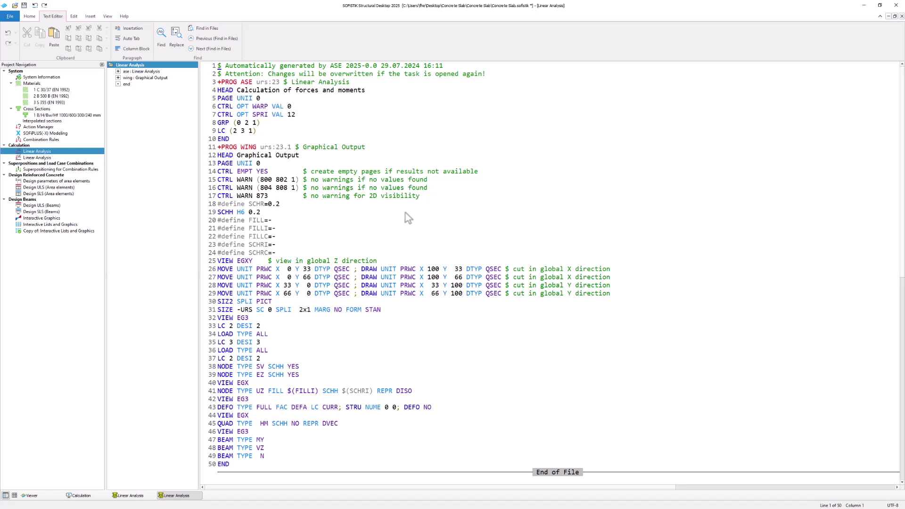
Turn on the Module Tree panel under View > User Interface
click(108, 17)
click(286, 51)
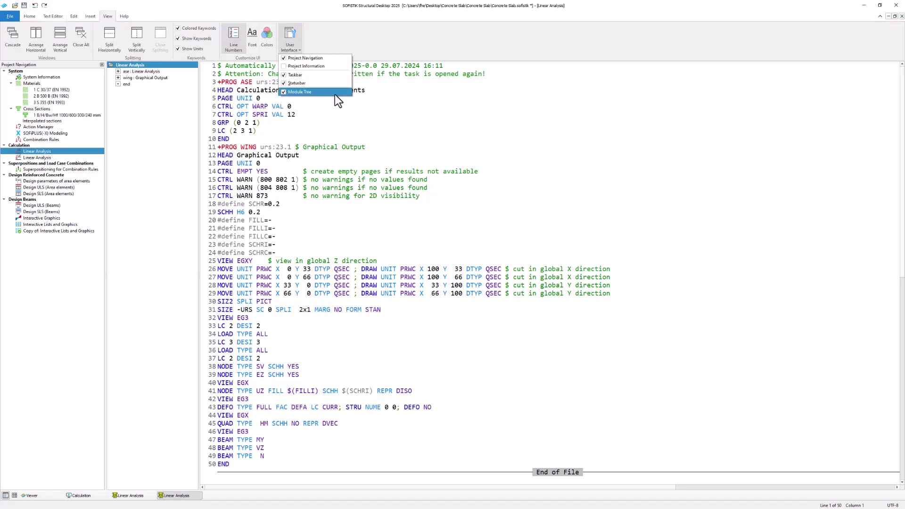
click(338, 133)
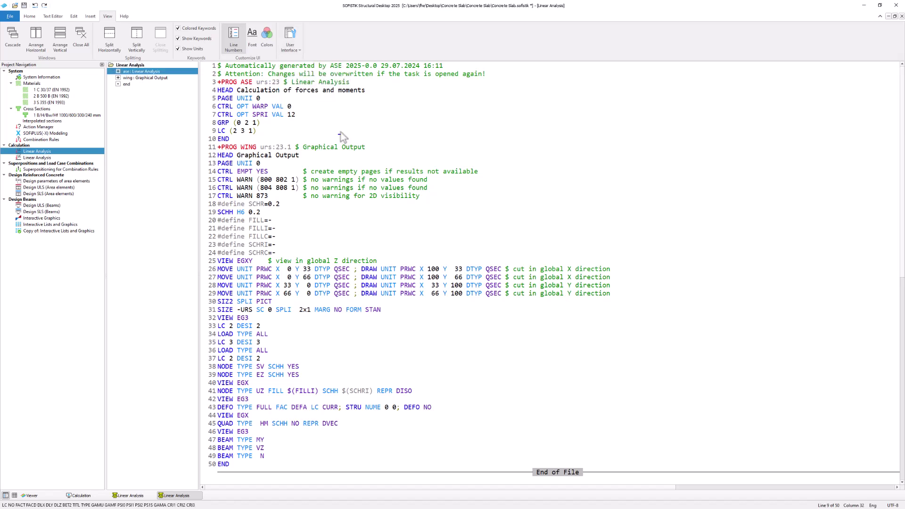
Deactivate wing : Graphical Output so line 11 reads -PROG WING, keeping ASE active
click(311, 109)
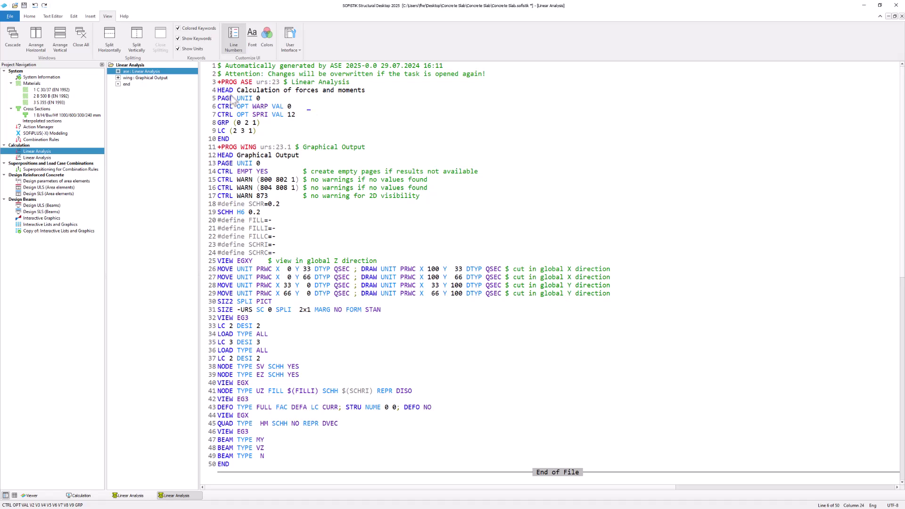
click(118, 78)
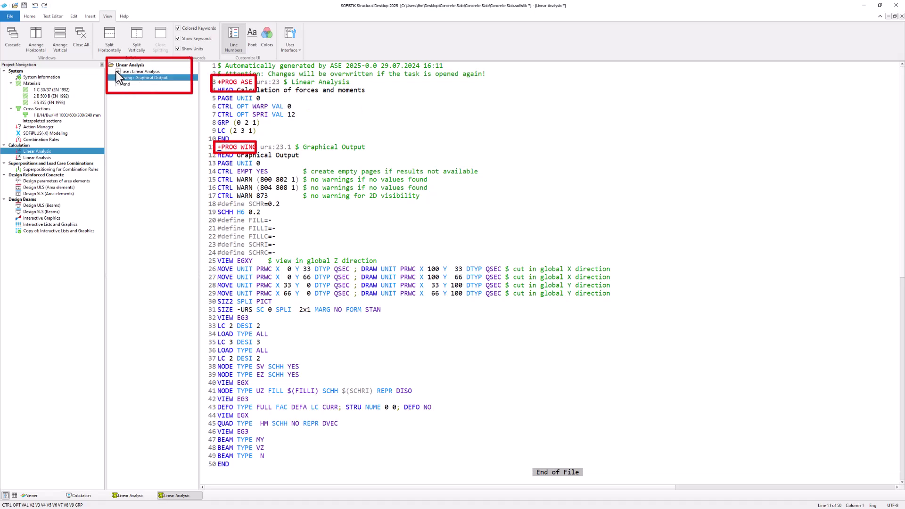
click(118, 71)
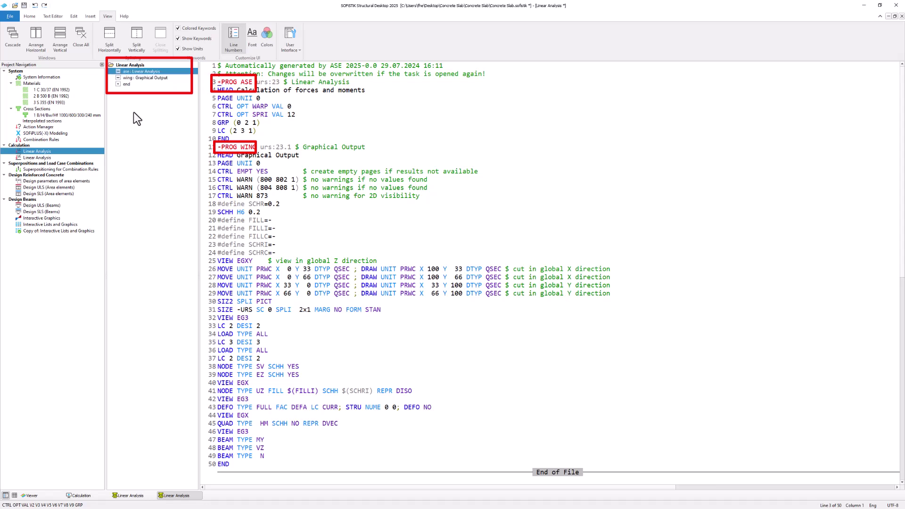
click(118, 71)
Open the ASE manual from the CTRL line, widen PDF Help, and show section 3.28 LC – Load Case and Masses
click(312, 114)
key(F1)
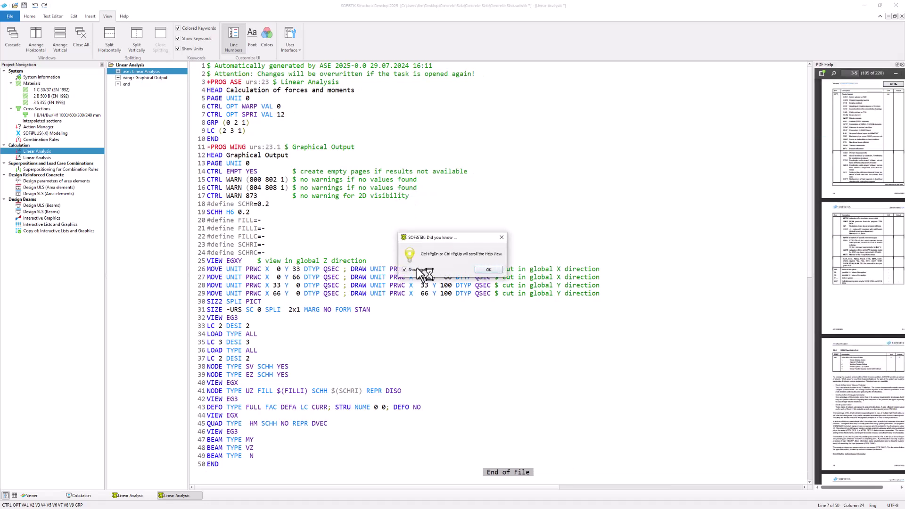
click(488, 270)
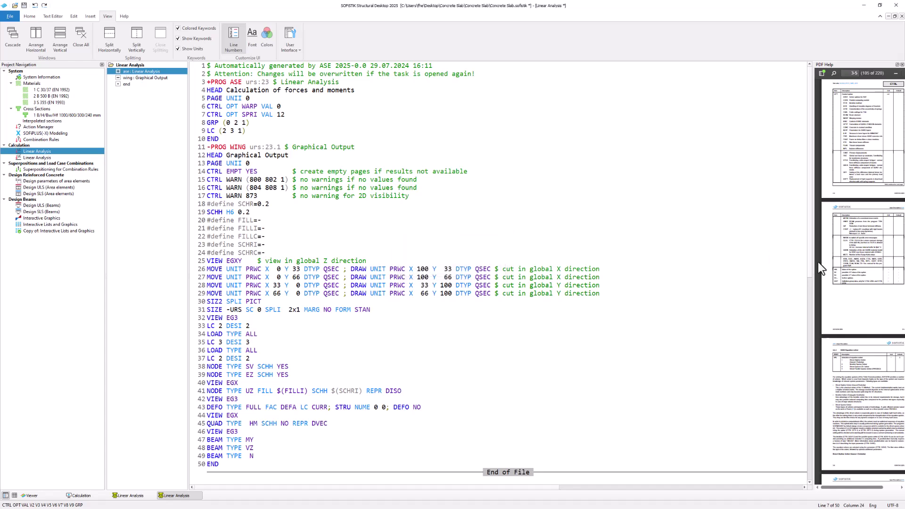
drag(813, 259, 545, 263)
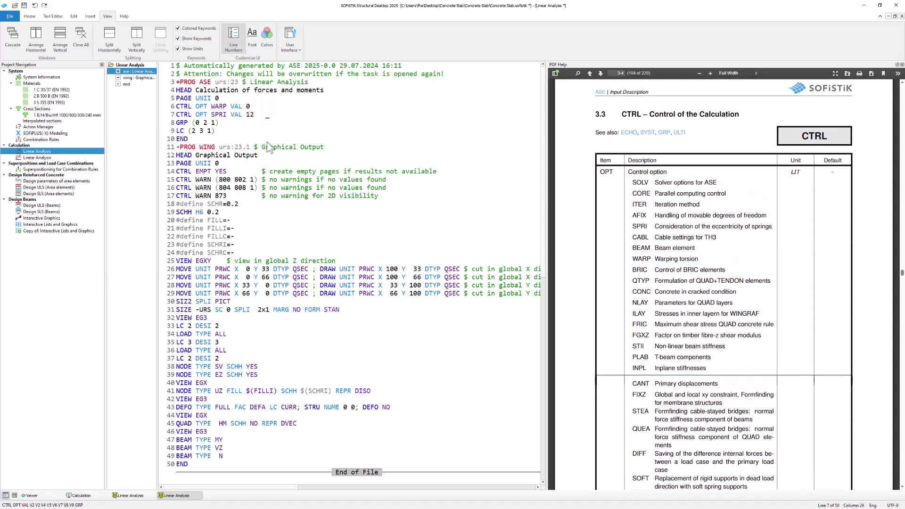
click(203, 133)
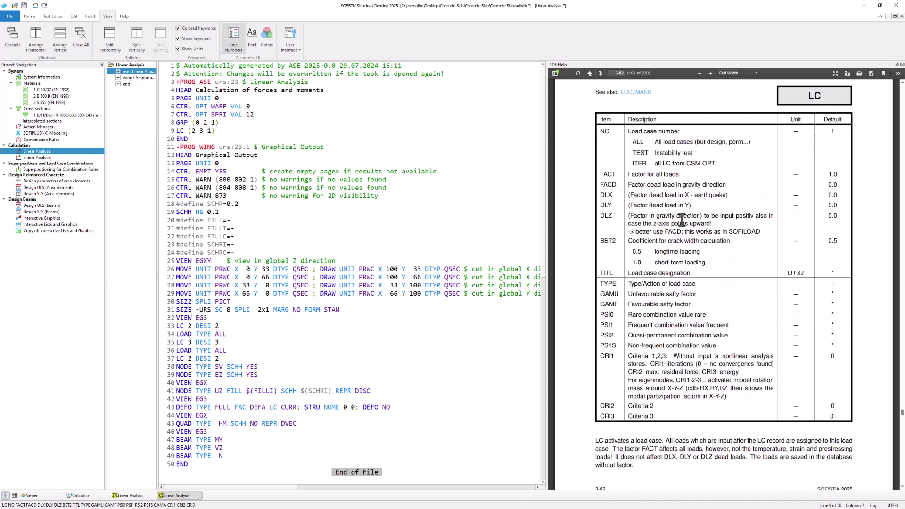
scroll(682, 221, up, 1)
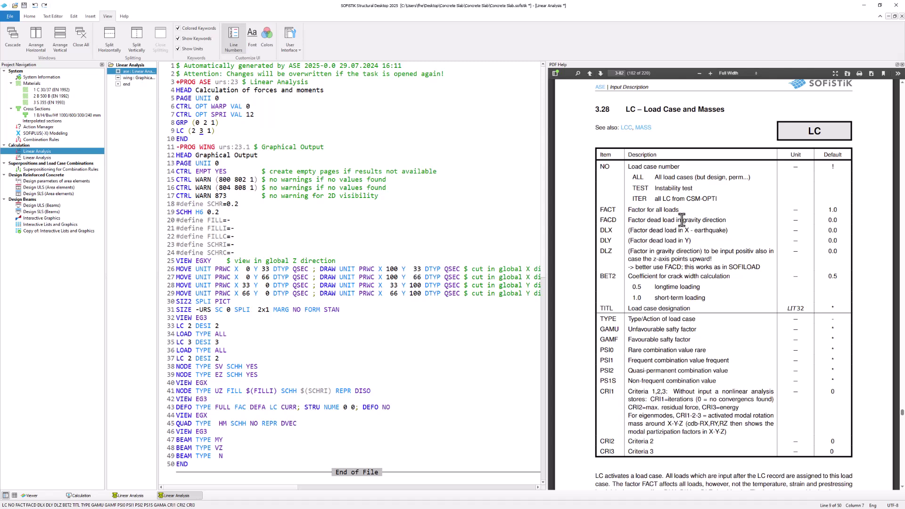
Convert Linear Analysis to a user task, reopen its script, and show the LC record's manual page
right_click(61, 153)
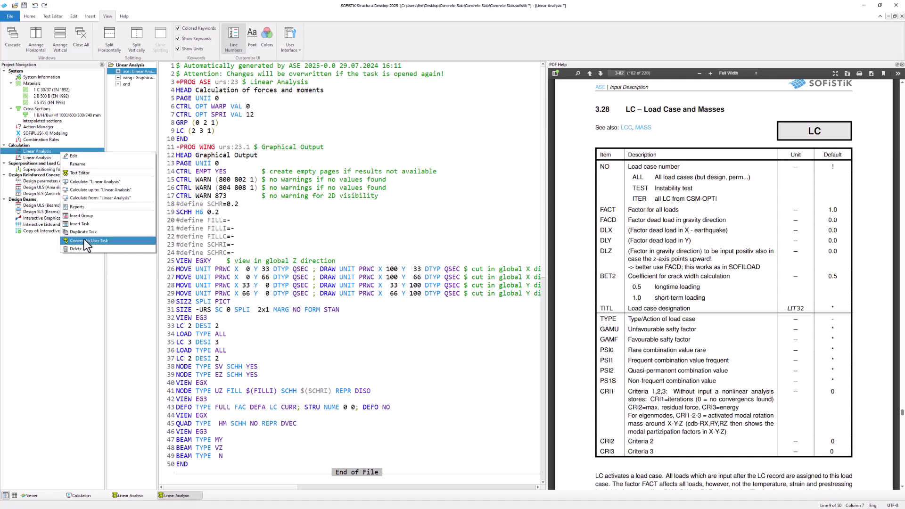
click(126, 240)
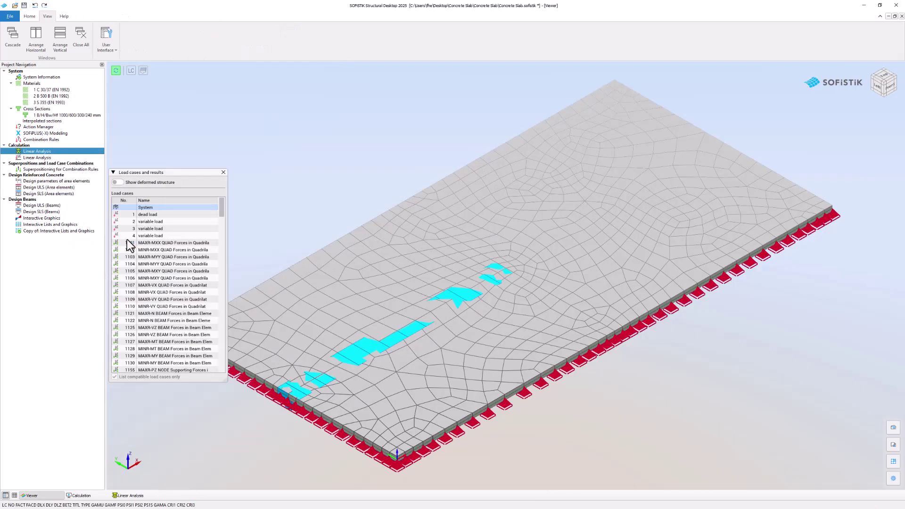
double_click(73, 152)
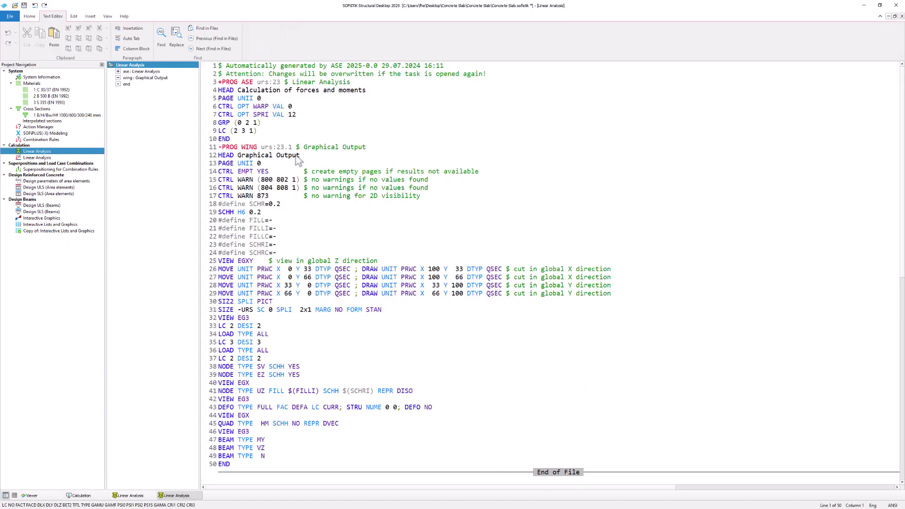
click(285, 128)
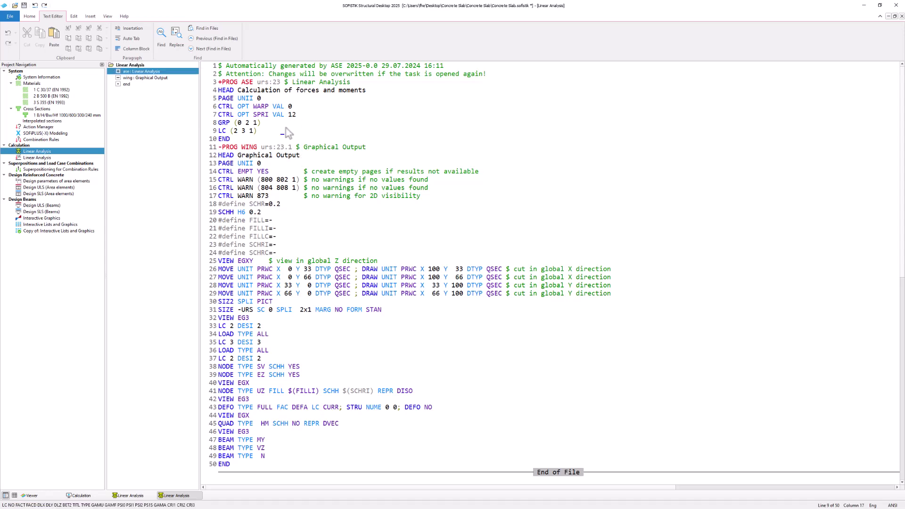
key(F1)
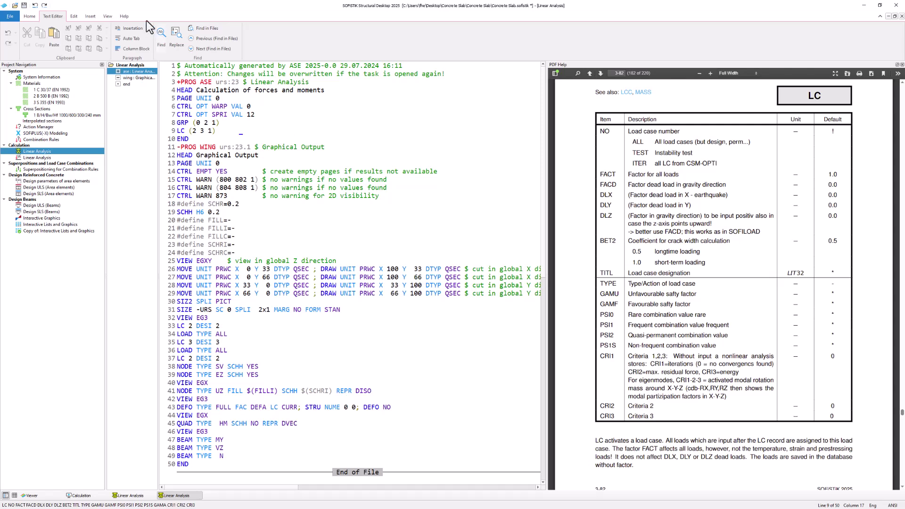
Show the PAGE record's parameter table (FIRS, LANO, FORM, PRIL) in PDF Help and check Help > User Manuals
click(128, 17)
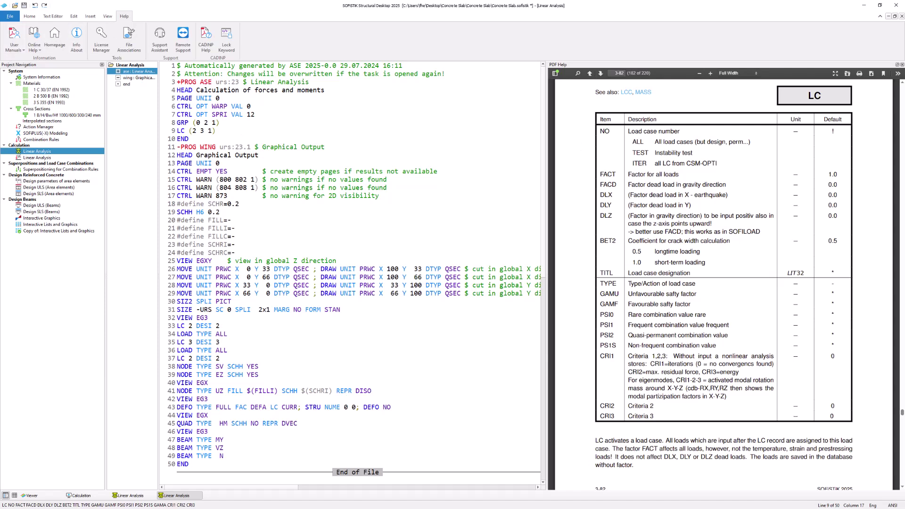
drag(902, 412, 901, 86)
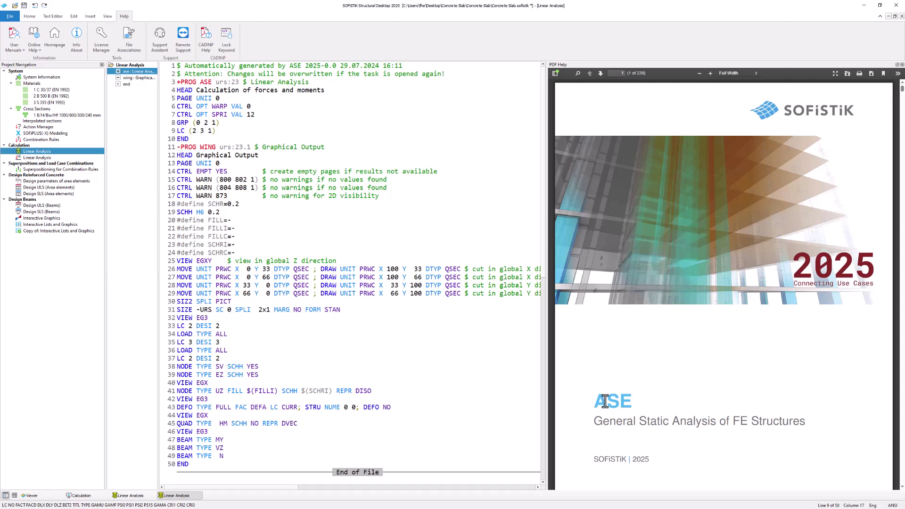
click(234, 99)
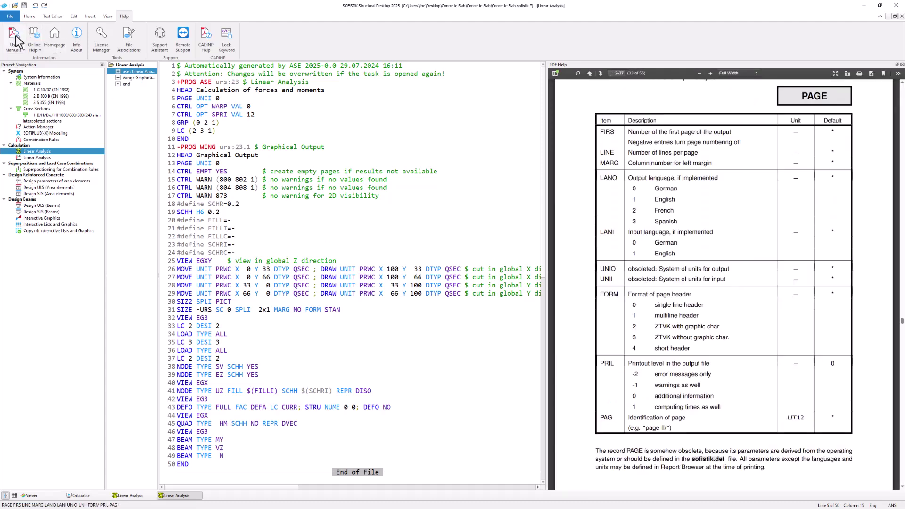
click(14, 43)
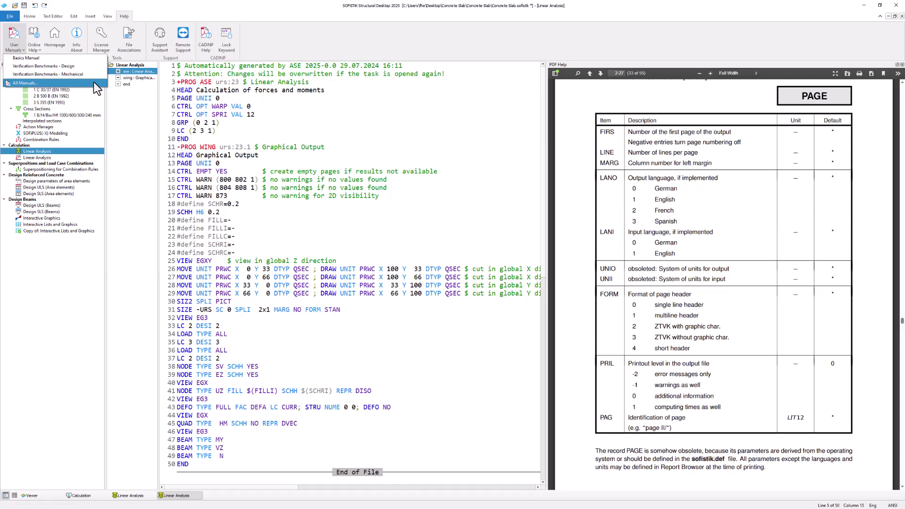
click(248, 163)
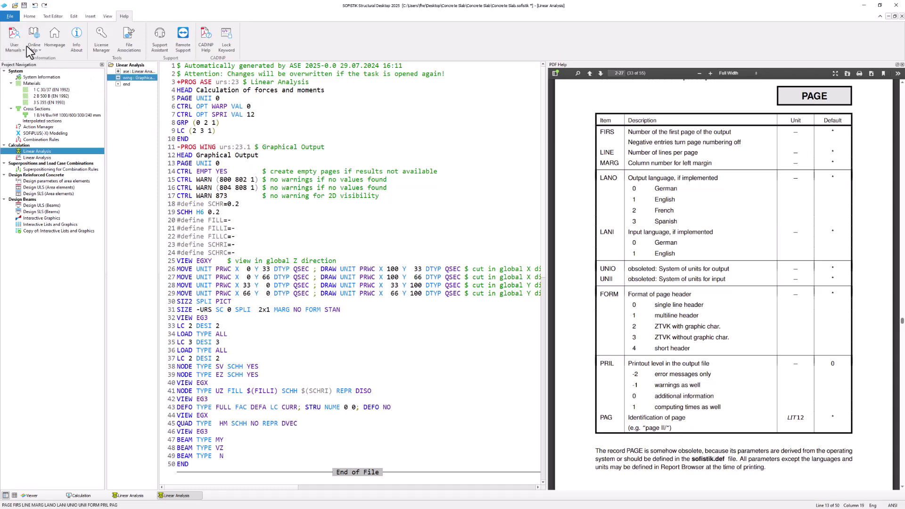
click(39, 53)
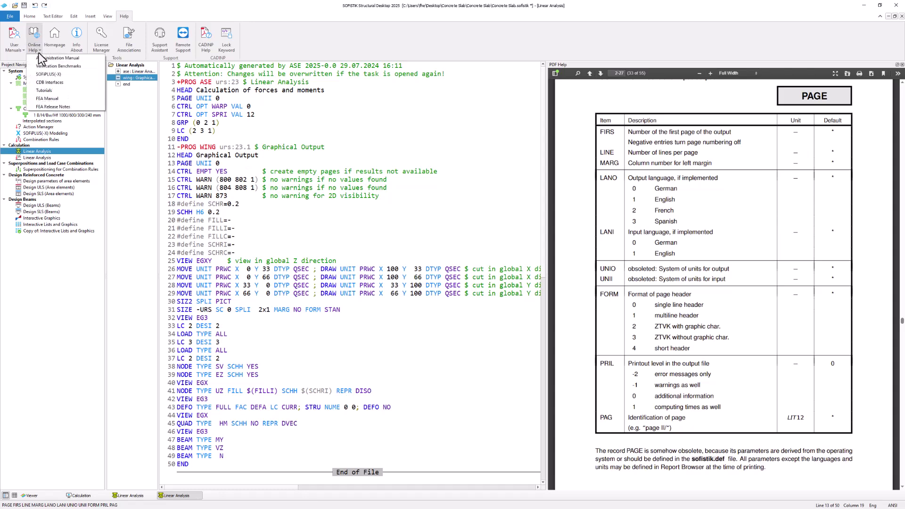
click(66, 89)
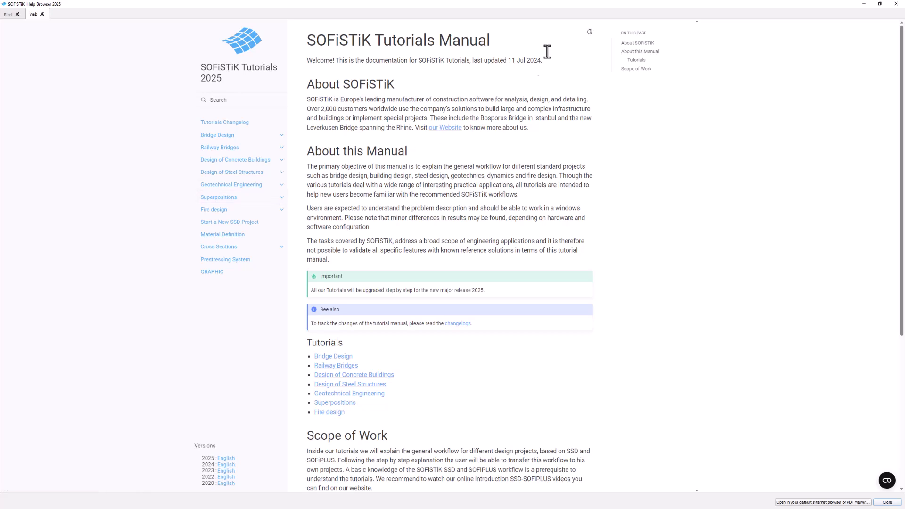
click(896, 4)
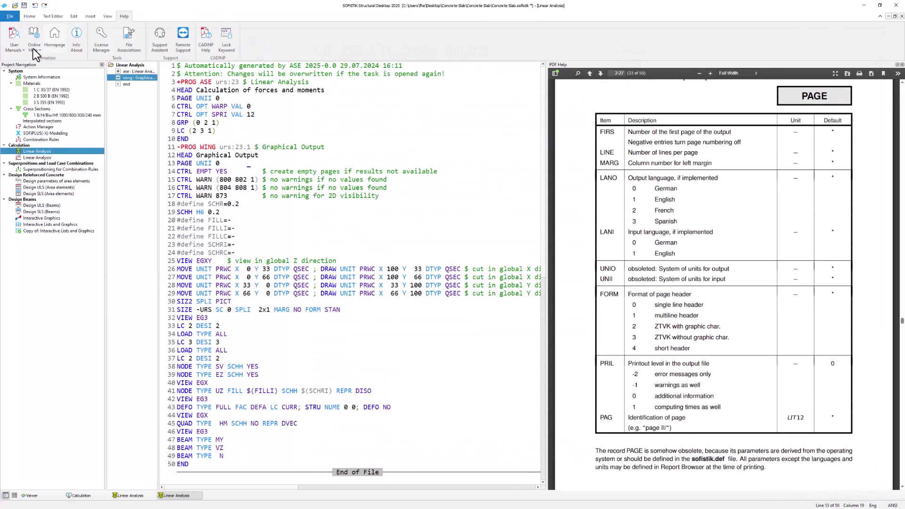
click(22, 50)
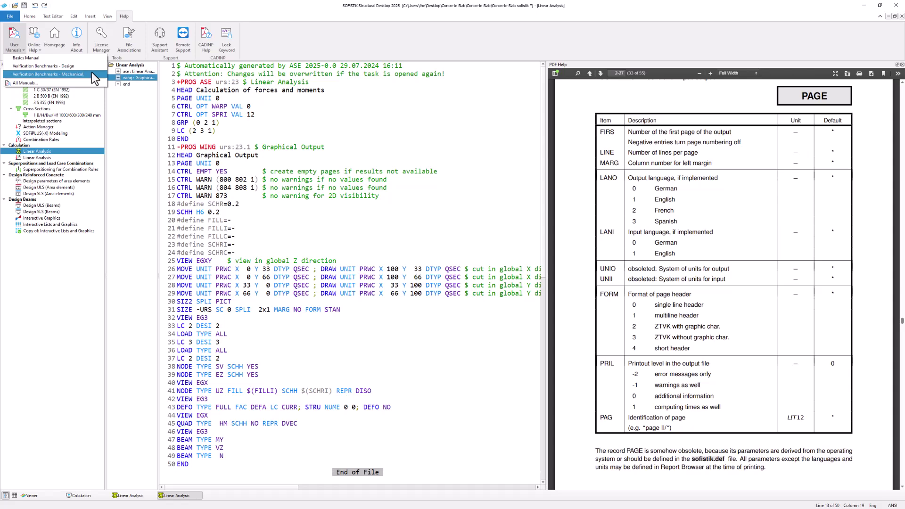
click(209, 99)
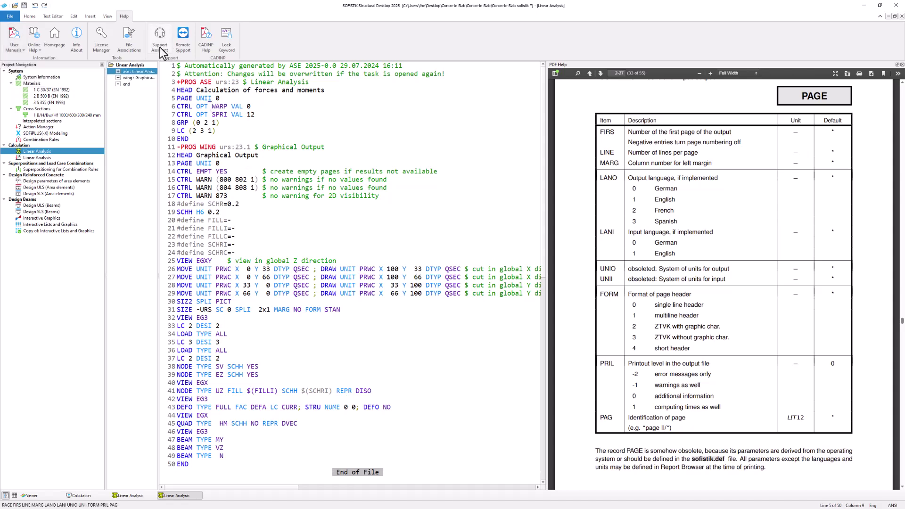
click(160, 47)
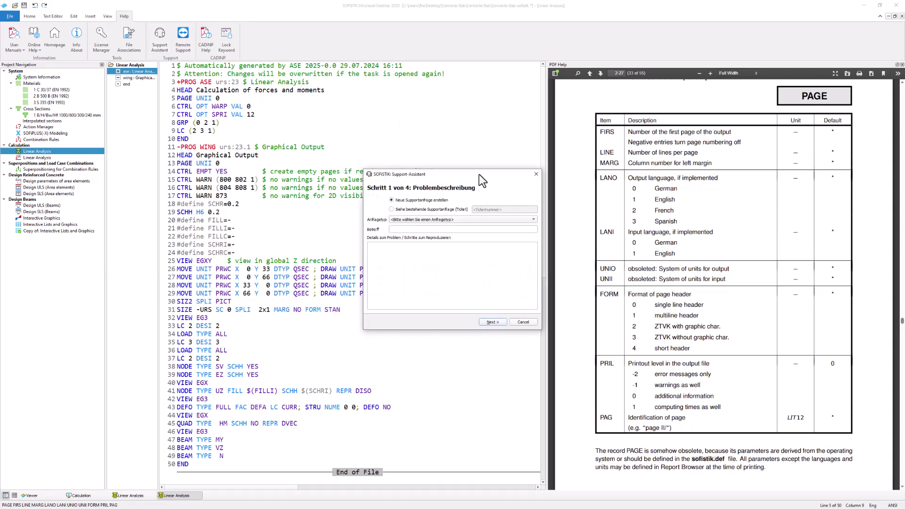
click(536, 174)
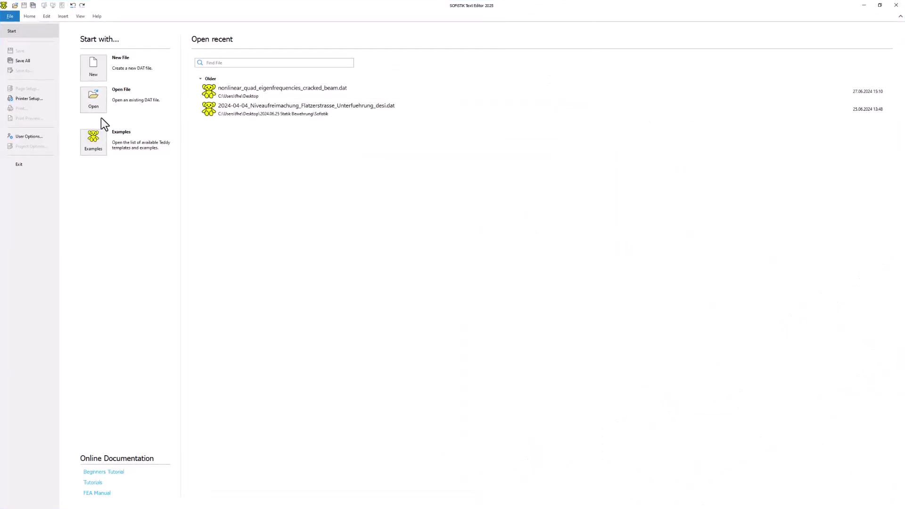
Open TEDDY's Examples tree and select the csm module's example folder
click(93, 140)
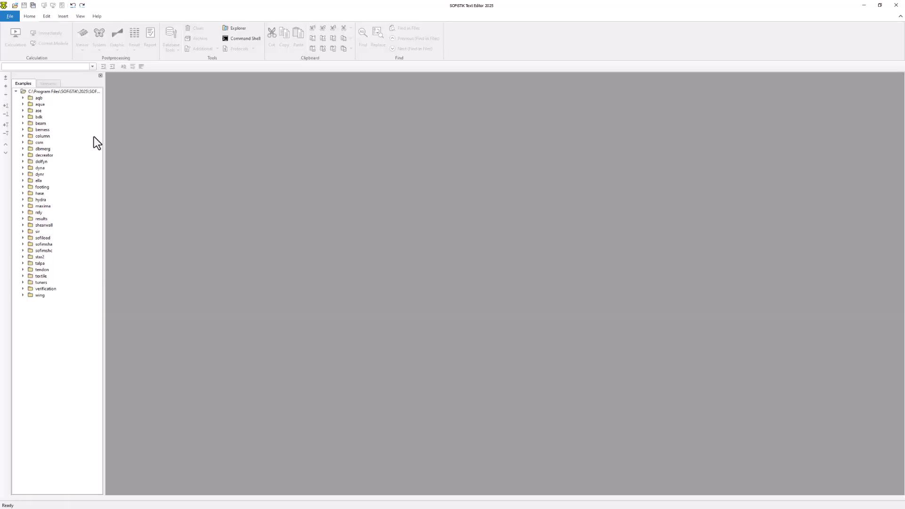
click(40, 111)
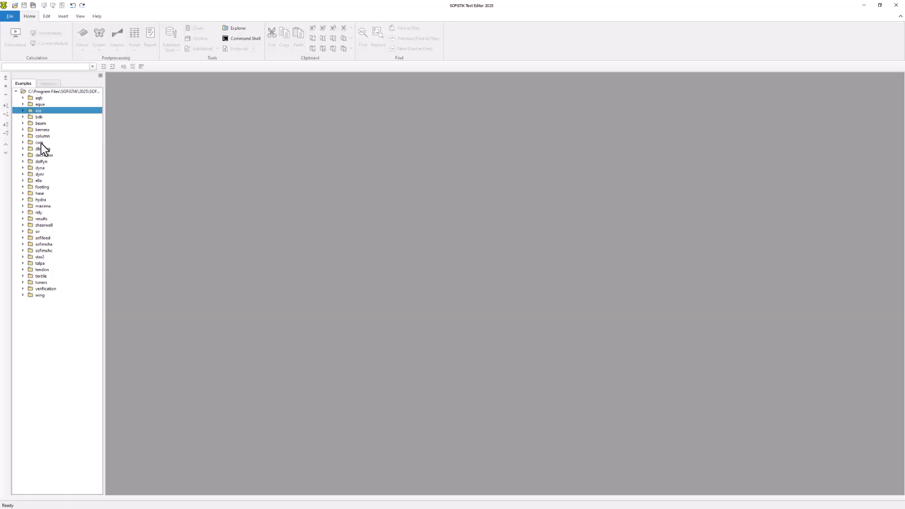
click(41, 143)
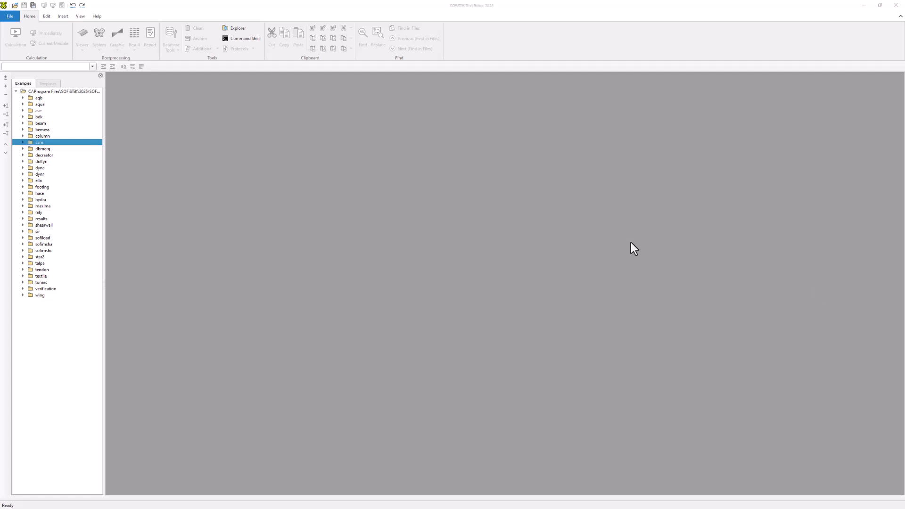
click(97, 17)
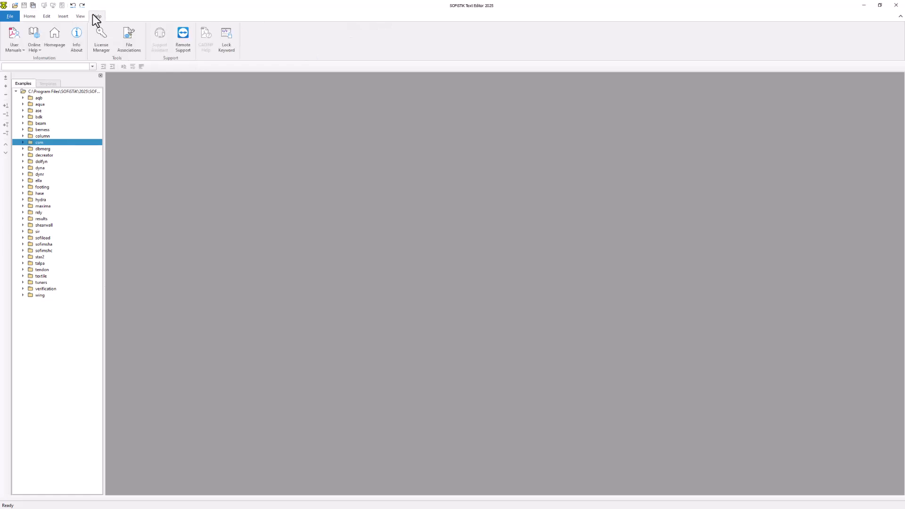
Open sofistik.com from Help > Homepage and go to Infocenter > Overview to browse its listings
click(54, 42)
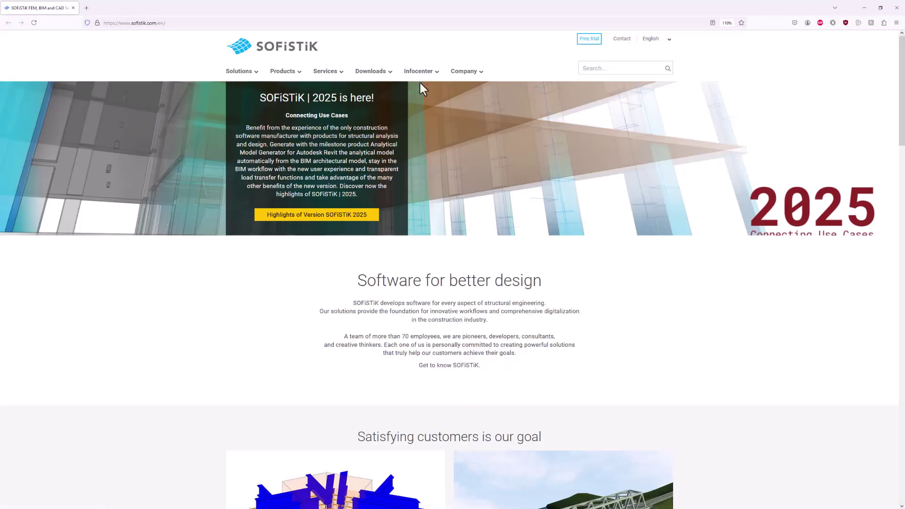
mouse_move(420, 75)
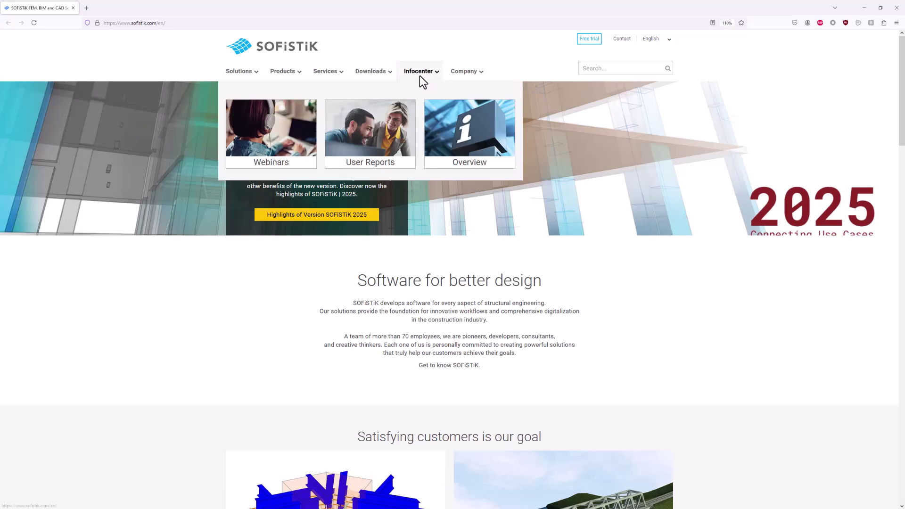
click(447, 115)
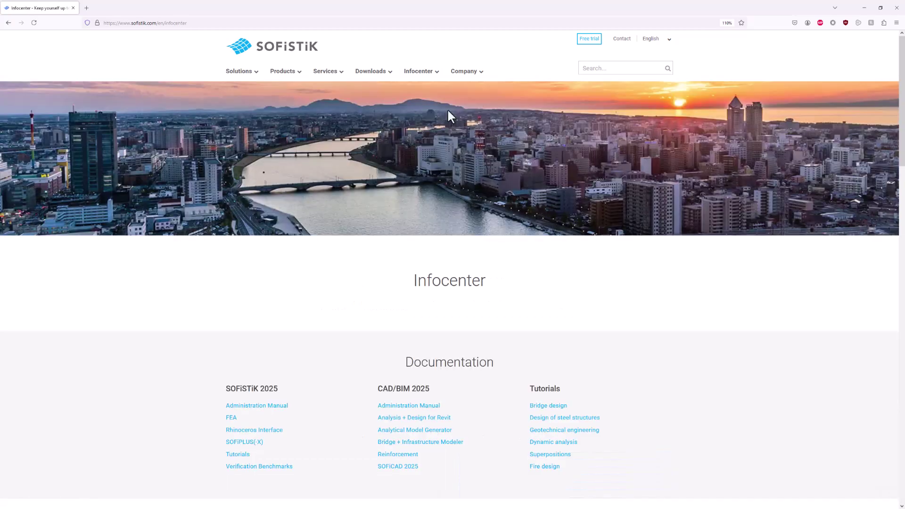
scroll(438, 251, down, 4)
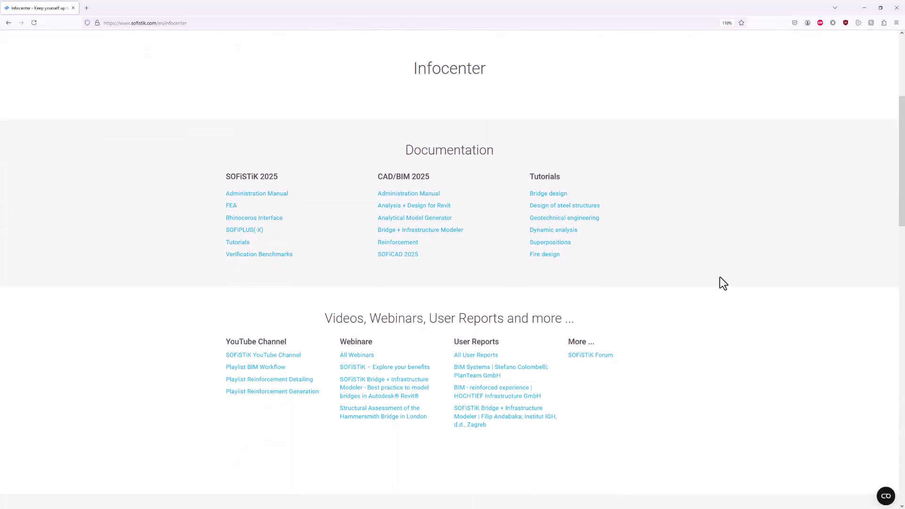